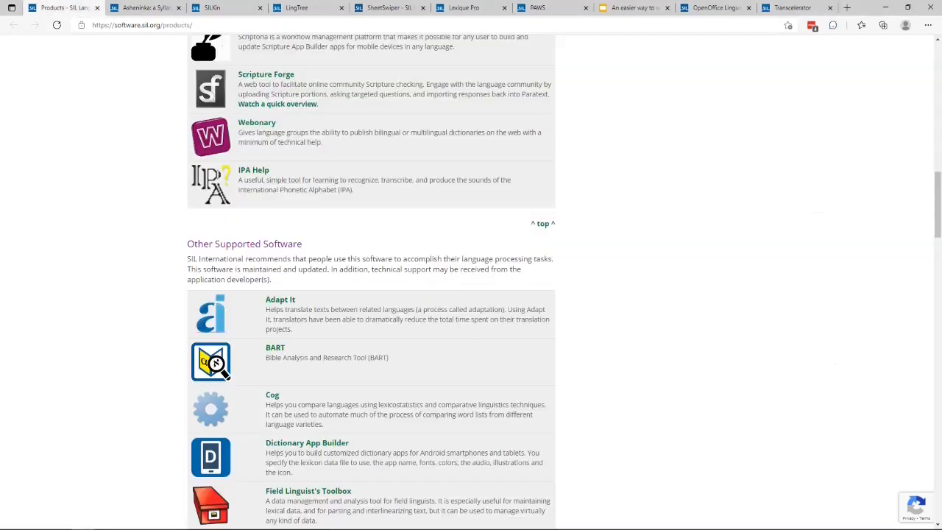
# - Switch to the Asheninka window with the English Example project and maximize it
pyautogui.moveTo(324, 524)
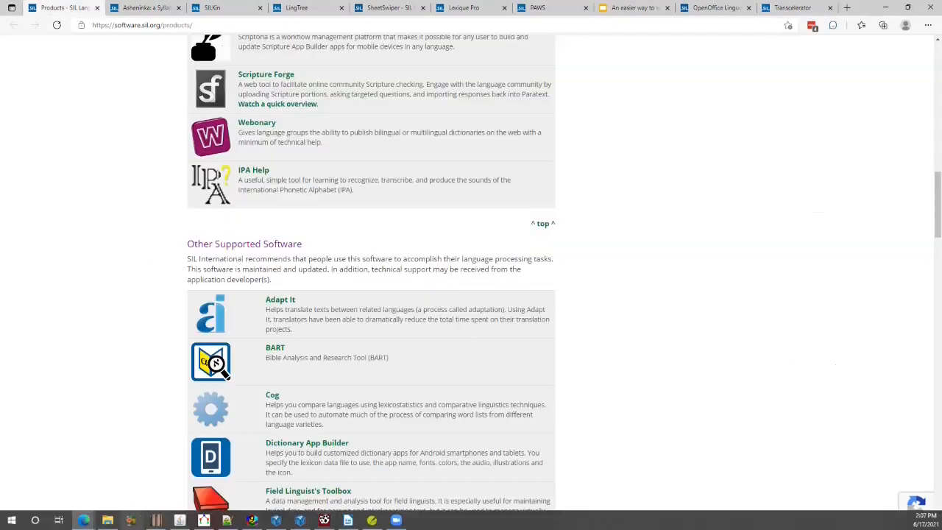
pyautogui.click(155, 520)
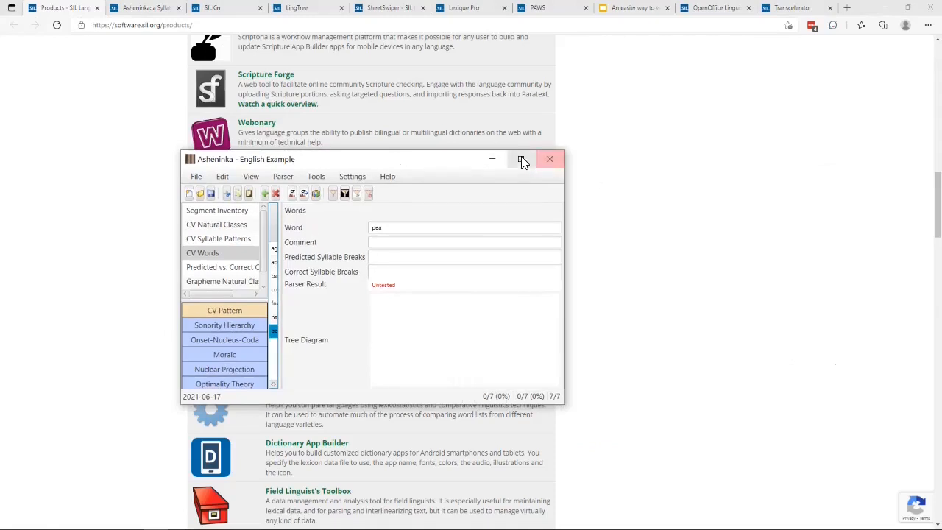
pyautogui.click(522, 159)
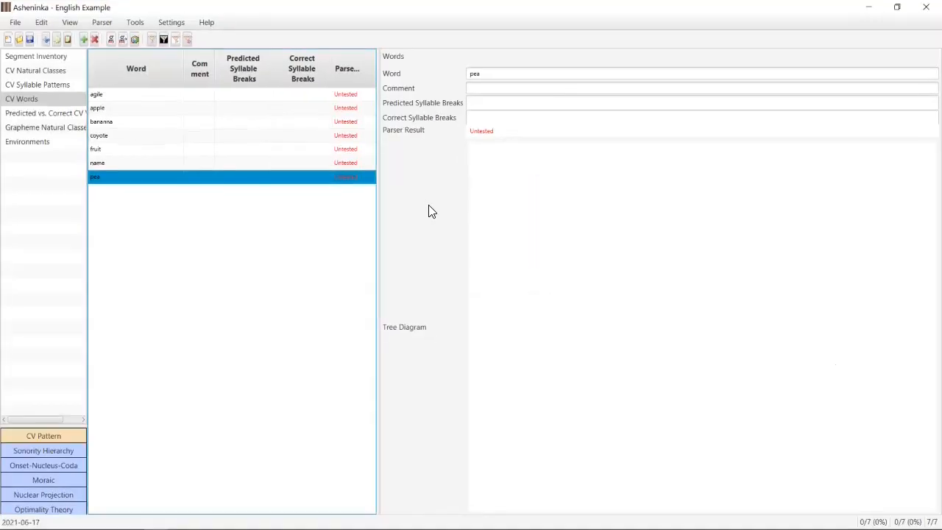
# - Review the project's segment inventory, CV natural classes including the consonants class, CV syllable patterns and CV words
pyautogui.click(49, 55)
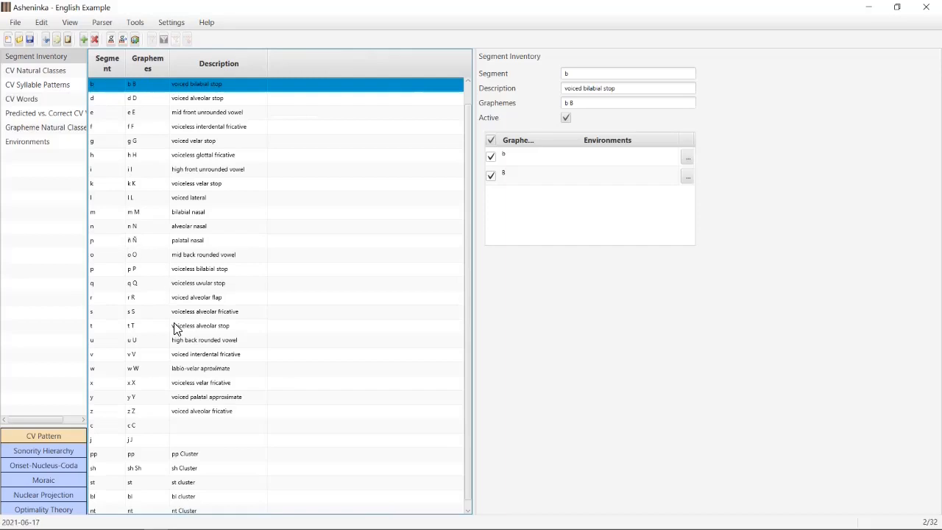
pyautogui.scroll(-1, 175, 330)
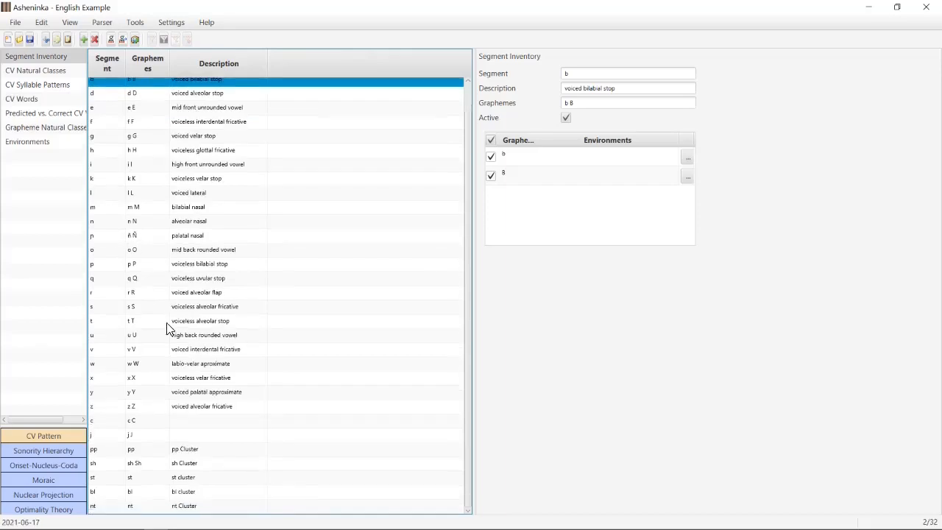
pyautogui.click(53, 71)
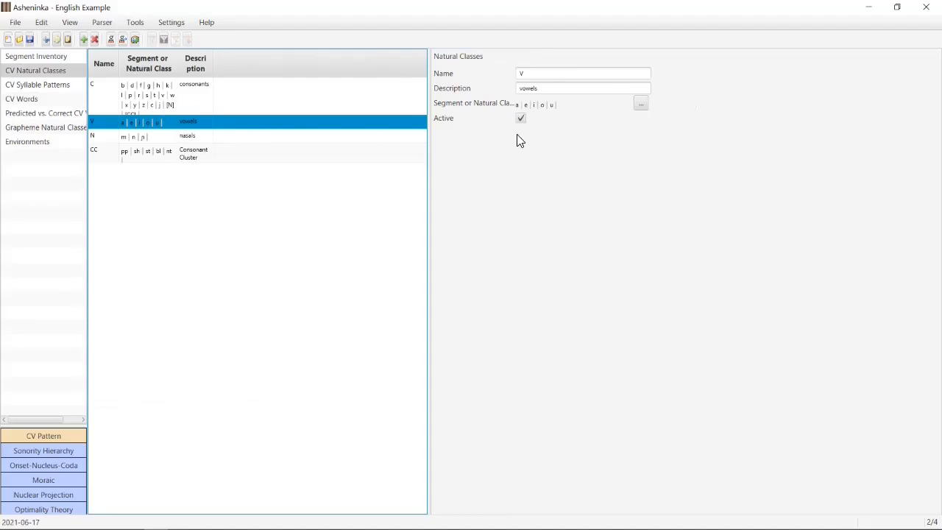
pyautogui.press('Up')
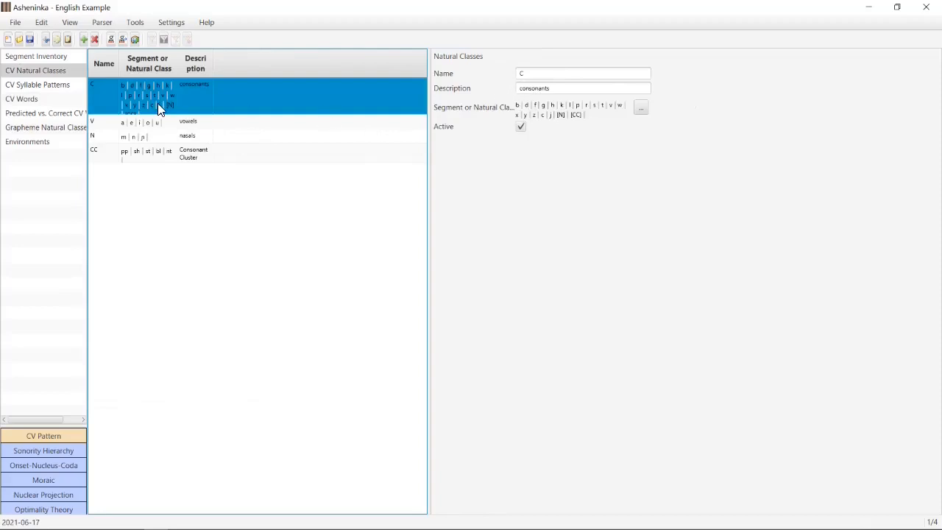
pyautogui.click(36, 88)
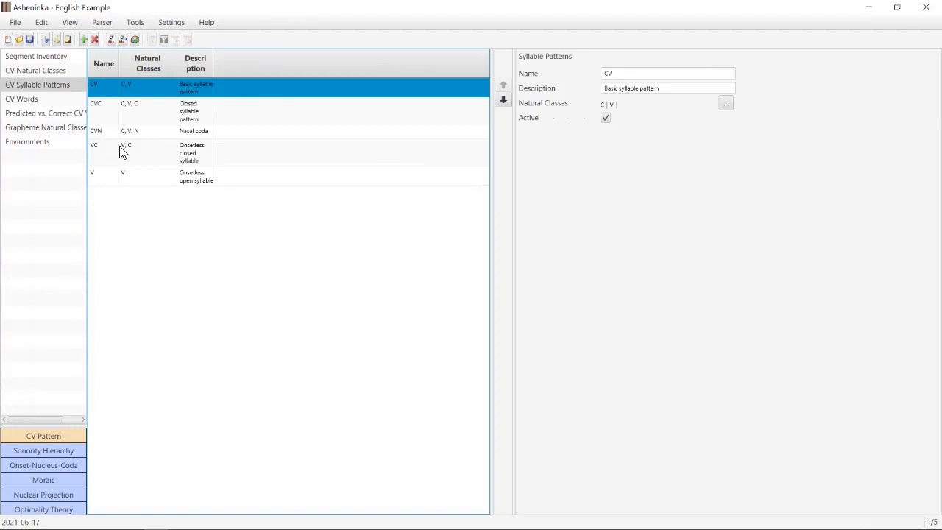
pyautogui.click(31, 102)
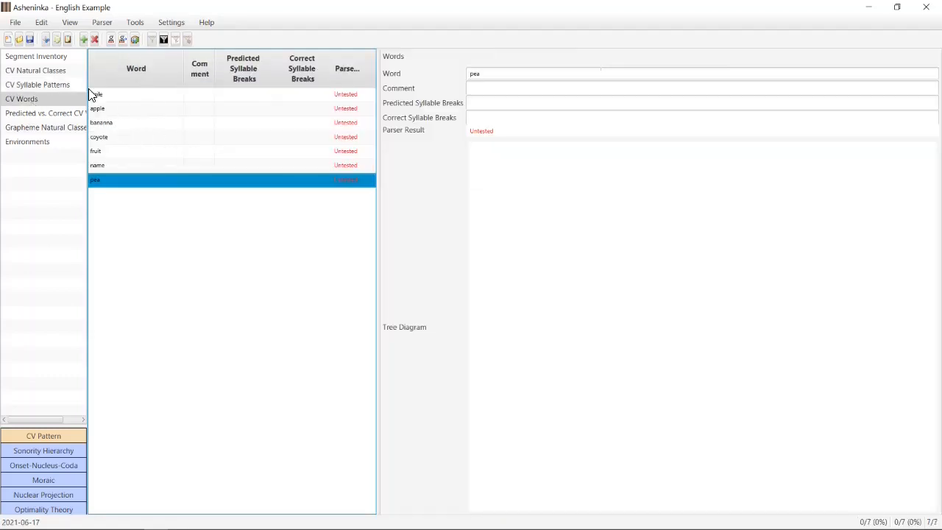
# - Look over the available options for importing words, and leave without importing anything
pyautogui.click(15, 22)
pyautogui.moveTo(54, 137)
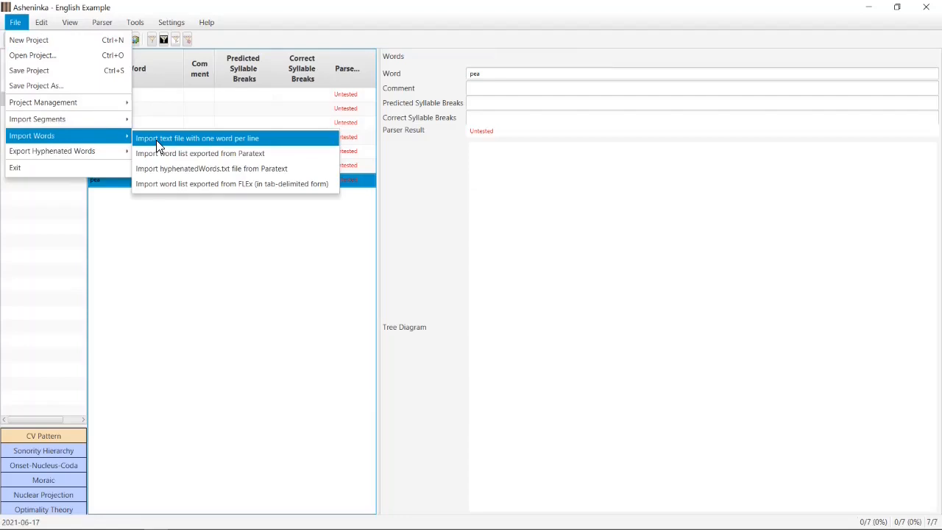
pyautogui.click(231, 273)
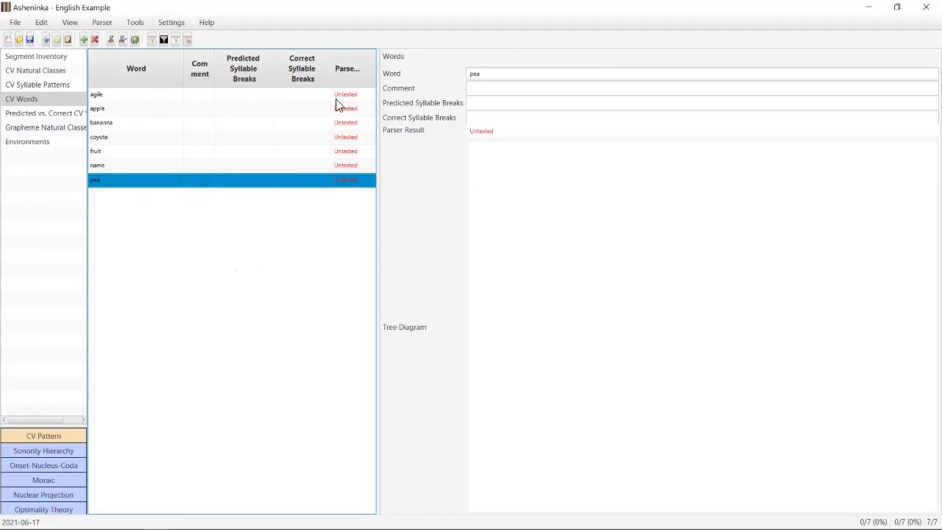
# - Run Try a Word on "agile" to examine its syllabification, and close the results
pyautogui.click(103, 23)
pyautogui.click(116, 94)
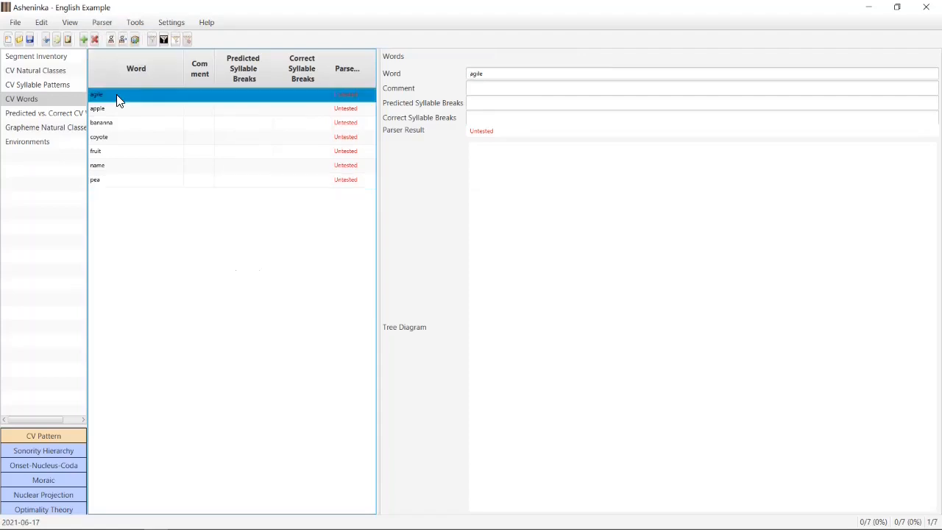
pyautogui.click(102, 23)
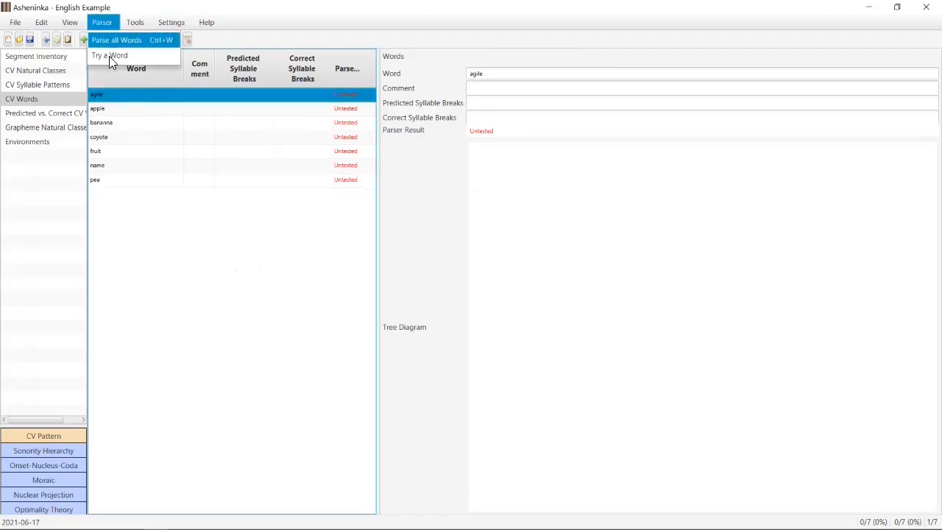
pyautogui.click(109, 56)
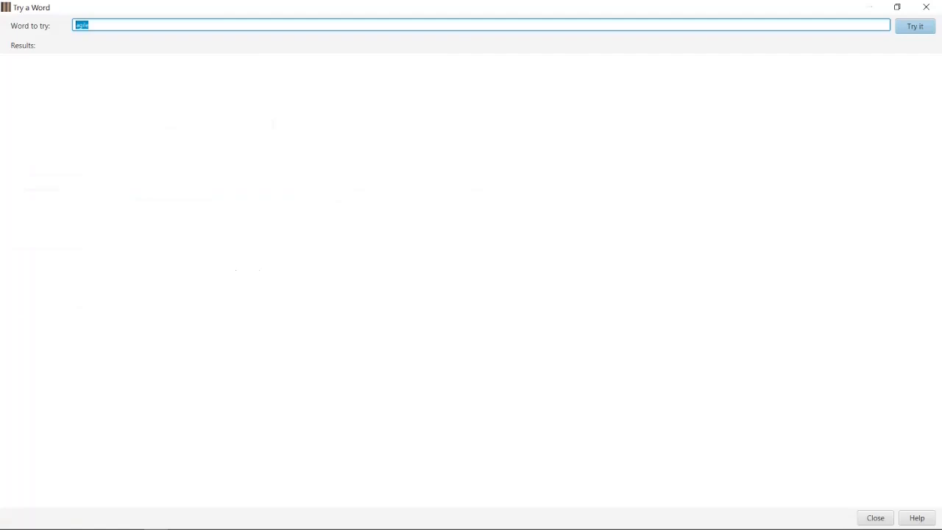
pyautogui.press('Return')
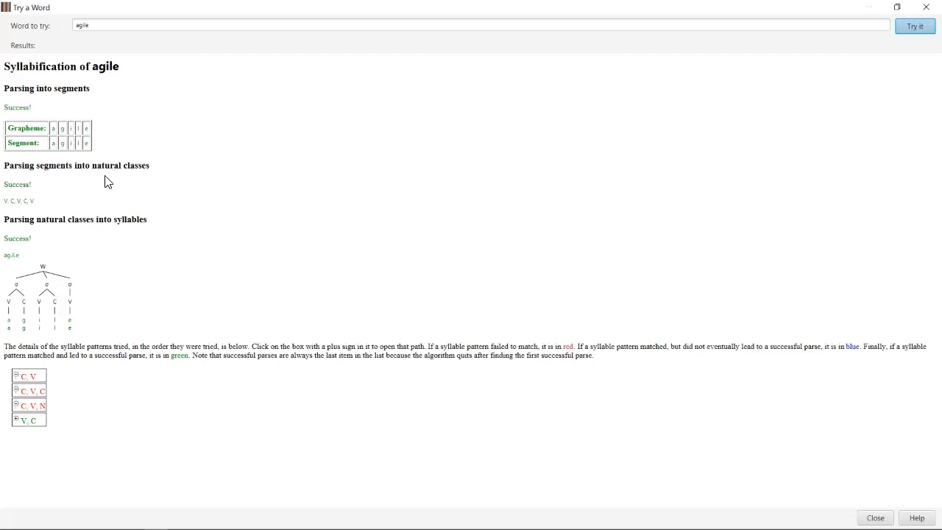
pyautogui.click(927, 7)
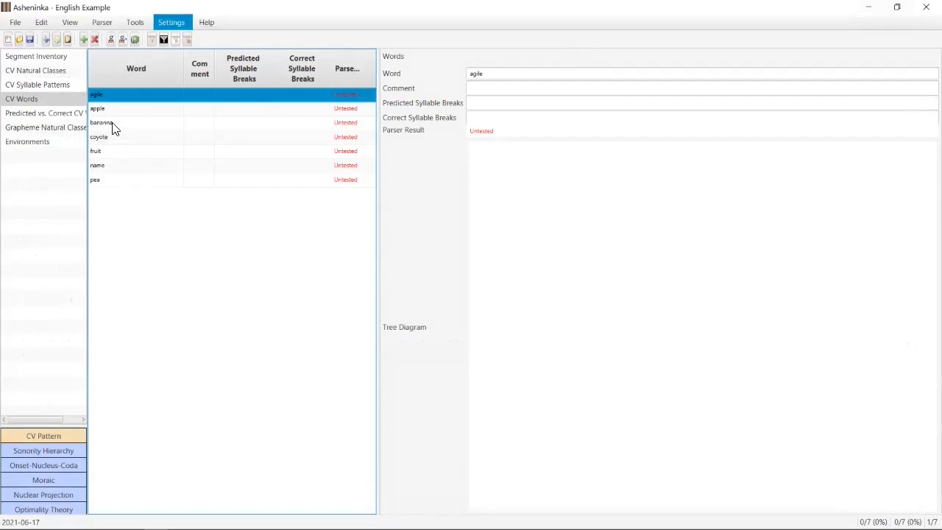
# - Parse all words in the CV word list
pyautogui.click(103, 24)
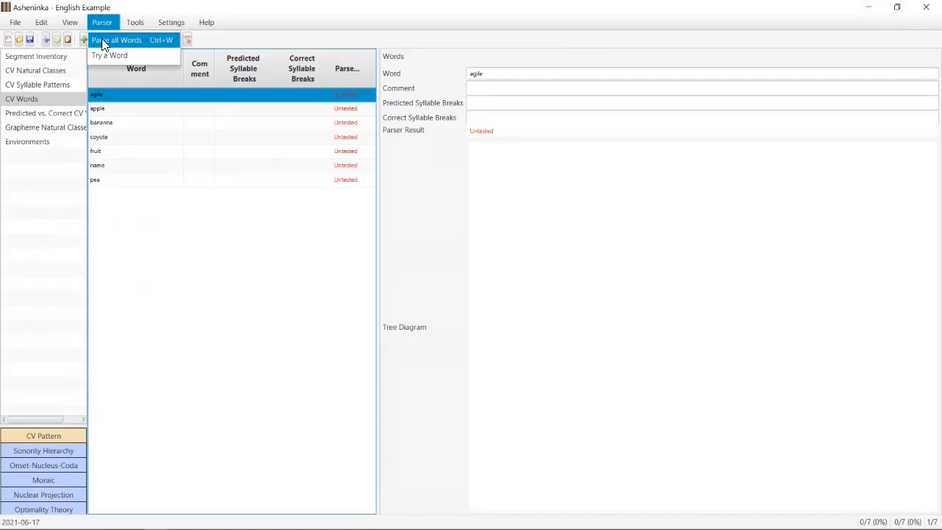
pyautogui.click(110, 40)
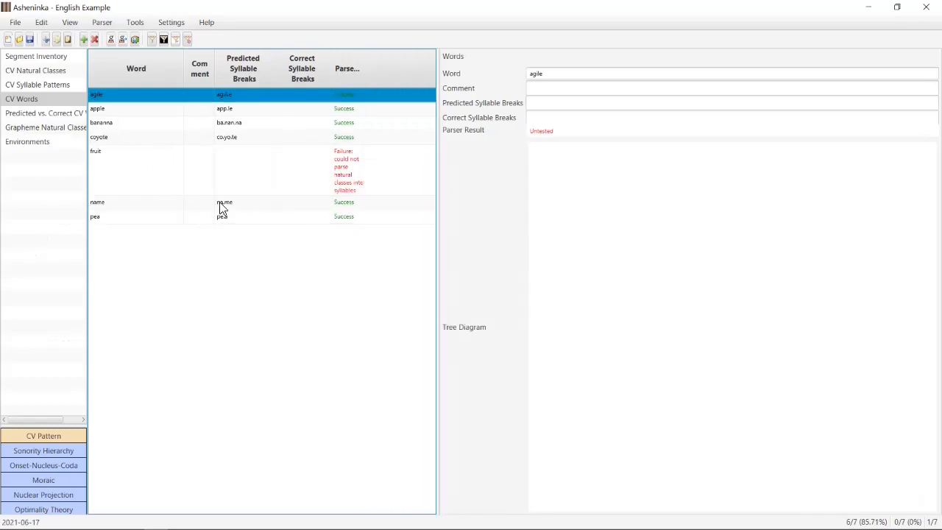
# - Run Try a Word on "fruit" to examine its parse, and check the CV syllable patterns and natural classes
pyautogui.click(119, 175)
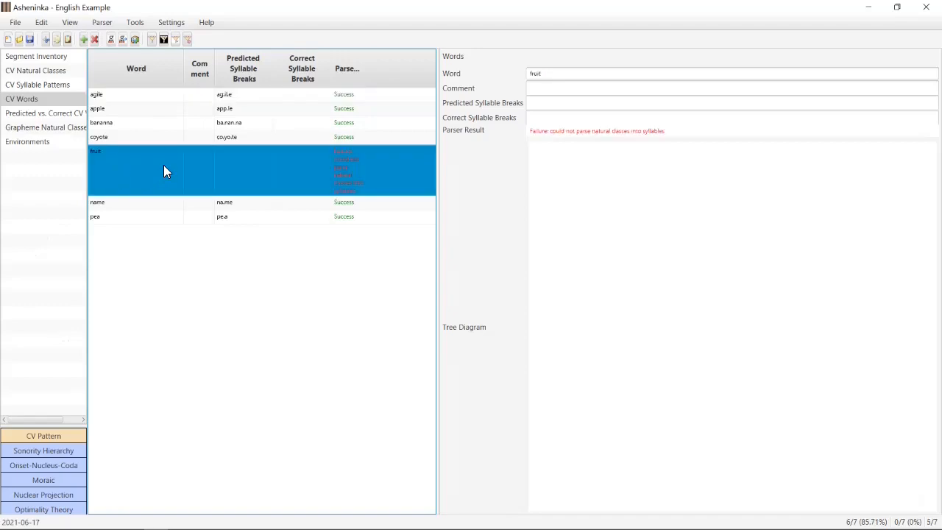
pyautogui.click(103, 23)
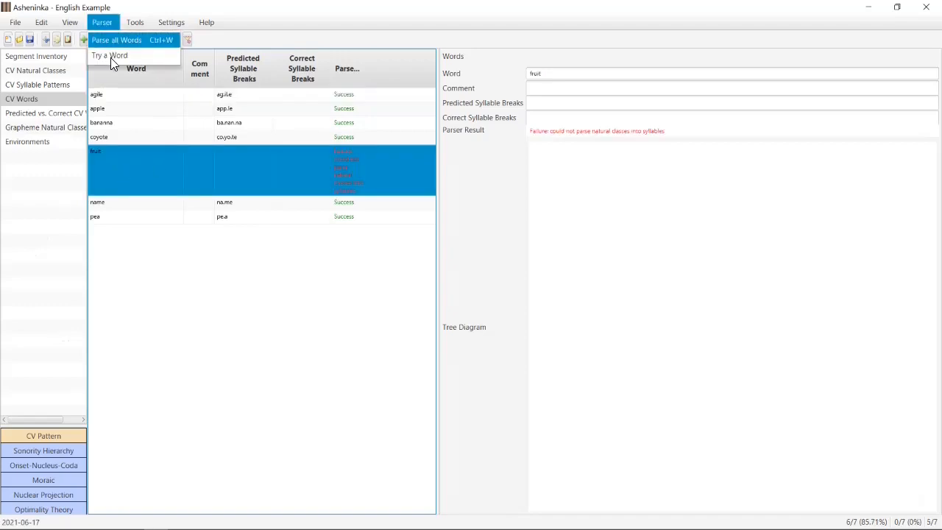
pyautogui.click(111, 57)
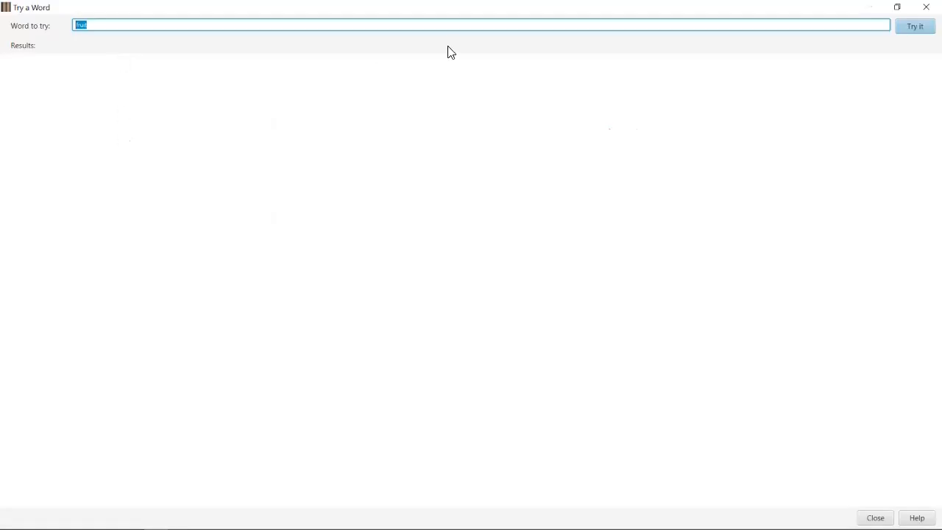
pyautogui.press('Return')
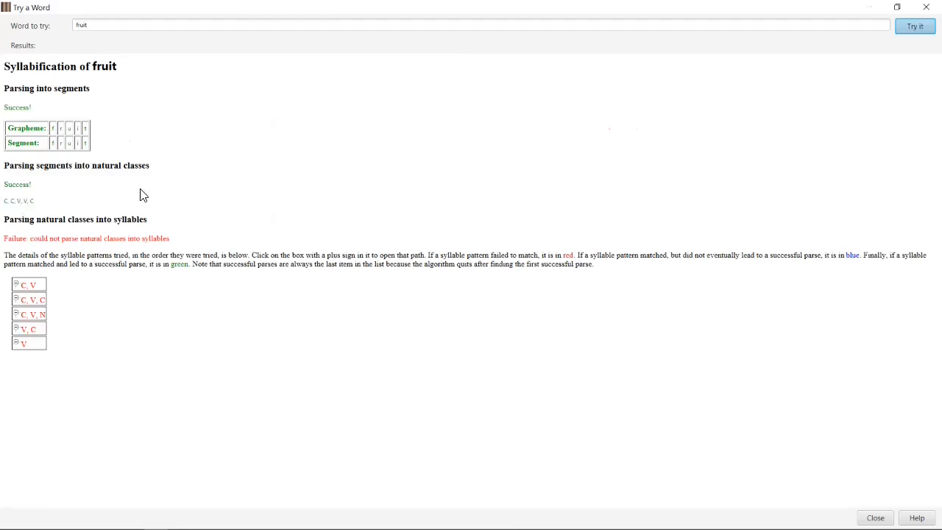
pyautogui.click(926, 7)
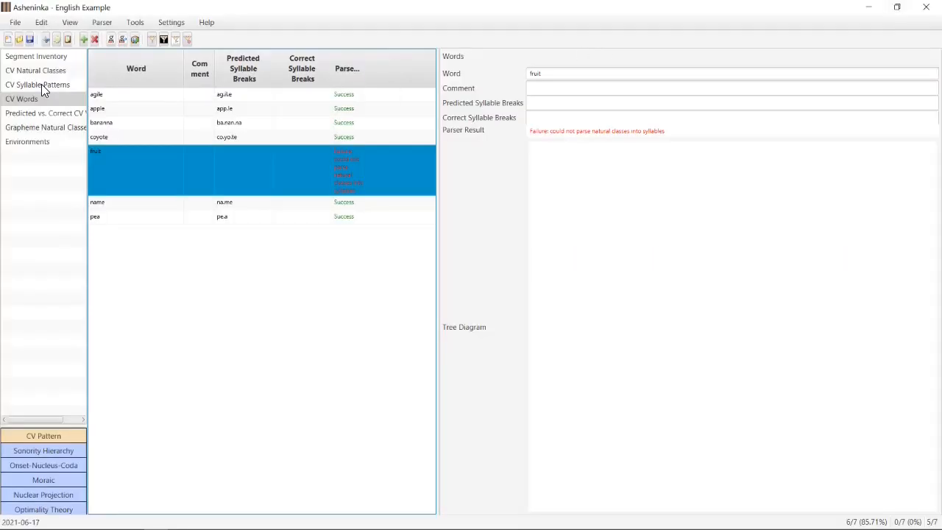
pyautogui.click(42, 84)
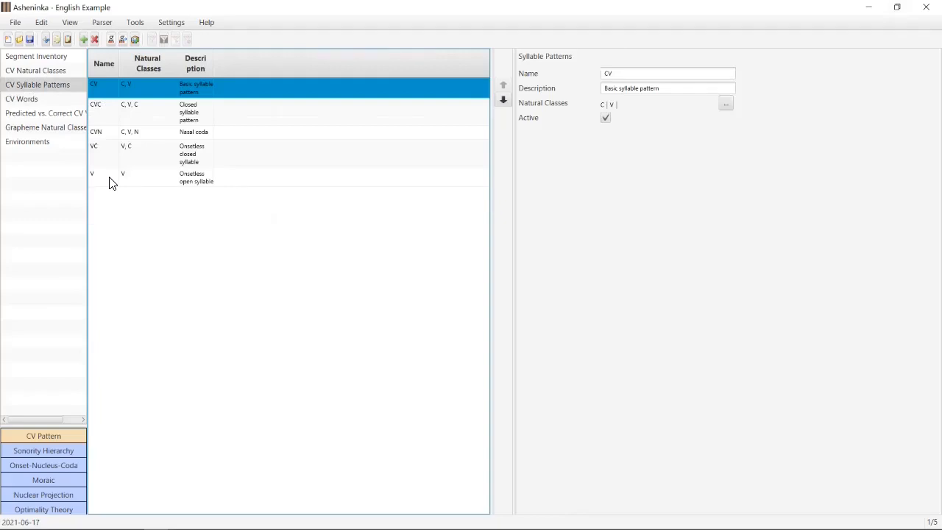
pyautogui.click(47, 70)
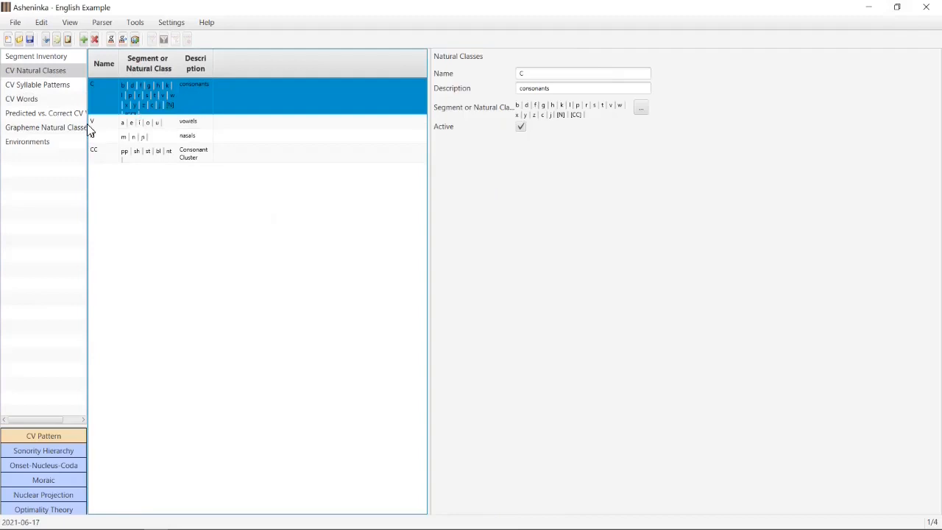
# - Add a segment "fr" to the segment inventory with the description "the fr sound" and the grapheme "fr"
pyautogui.click(49, 56)
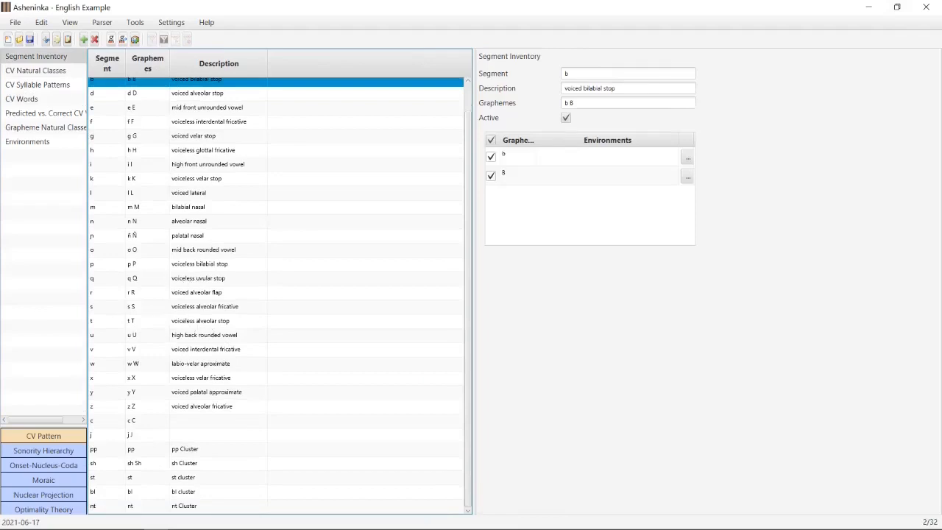
pyautogui.click(84, 38)
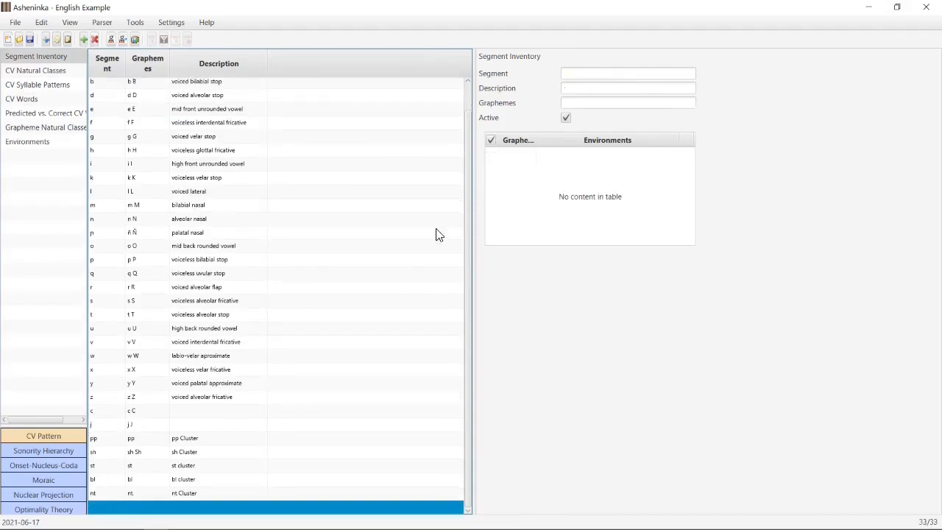
pyautogui.click(580, 77)
pyautogui.write('fr')
pyautogui.press('Tab')
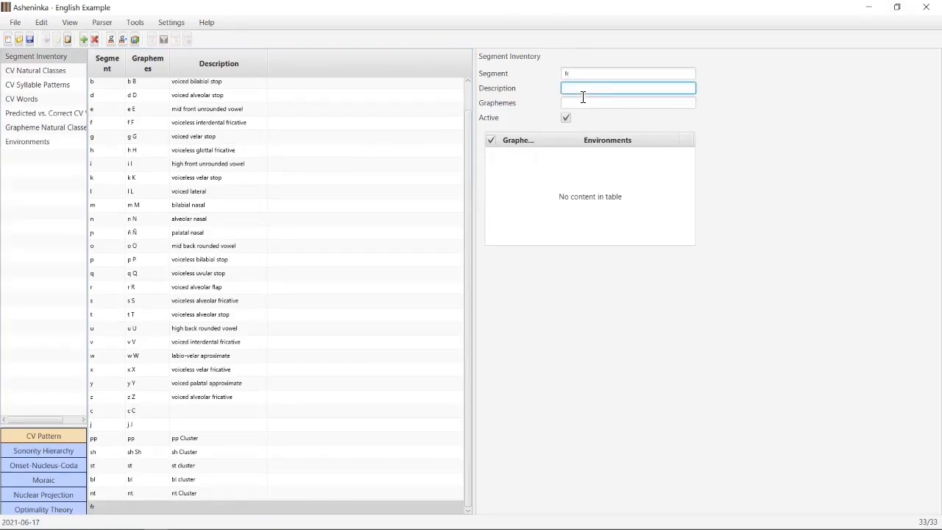
pyautogui.write('the fr sound')
pyautogui.click(582, 105)
pyautogui.write('fr')
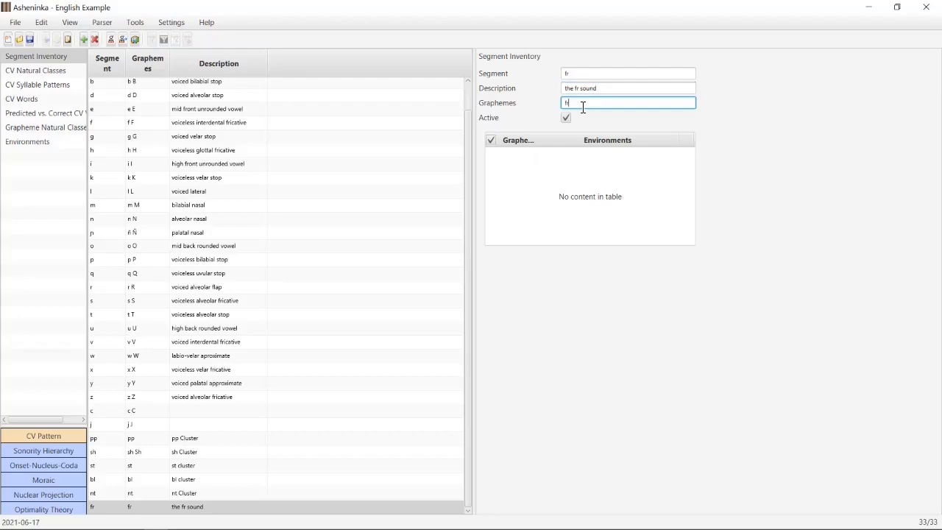
pyautogui.click(528, 172)
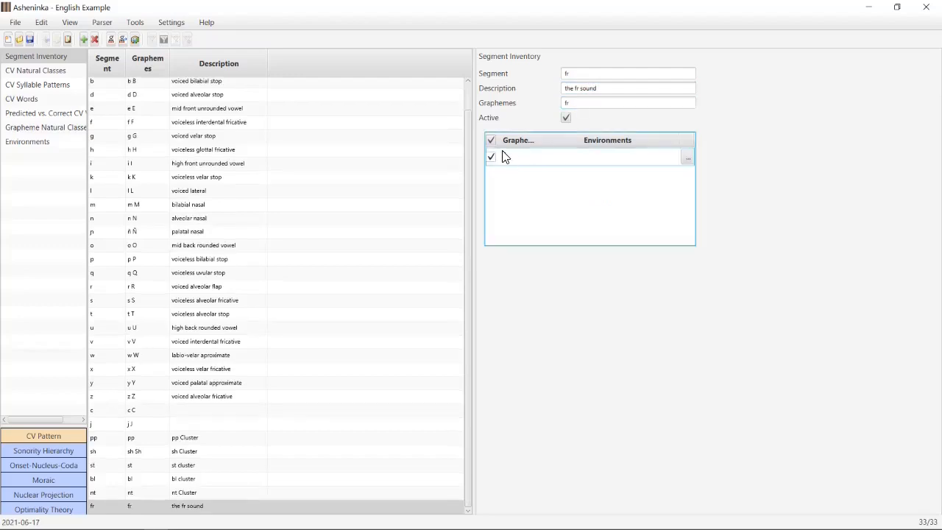
# - Add the capitalized grapheme "Fr" to the fr segment
pyautogui.click(586, 105)
pyautogui.write('Fr')
pyautogui.click(584, 199)
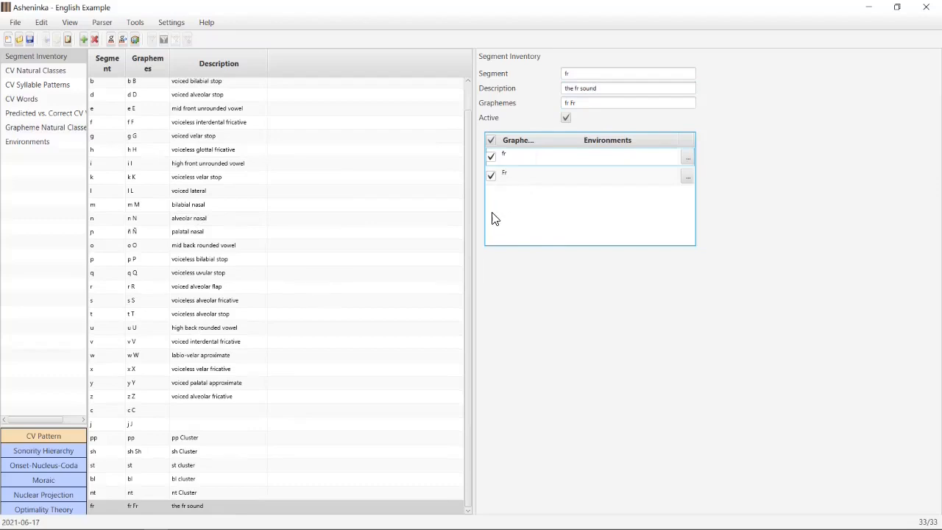
pyautogui.click(307, 283)
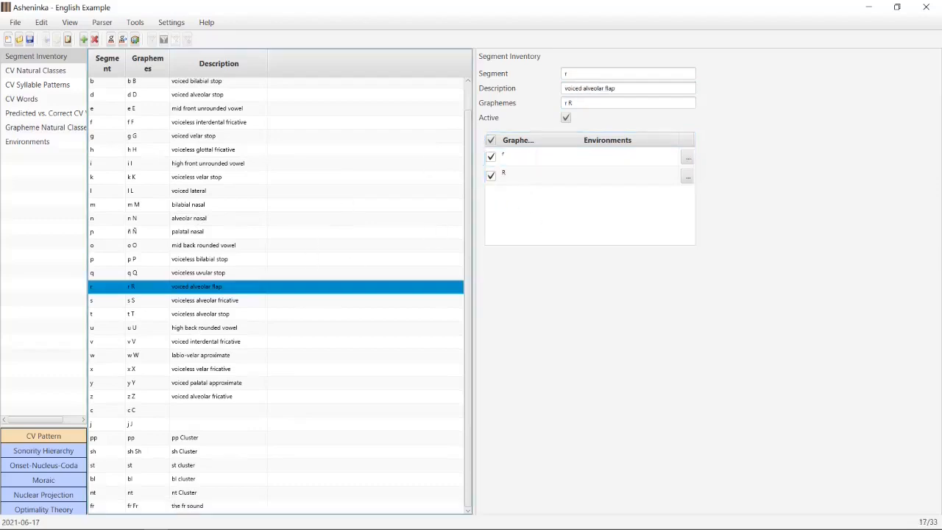
# - Add the fr segment to the CC (Consonant Cluster) natural class
pyautogui.click(35, 71)
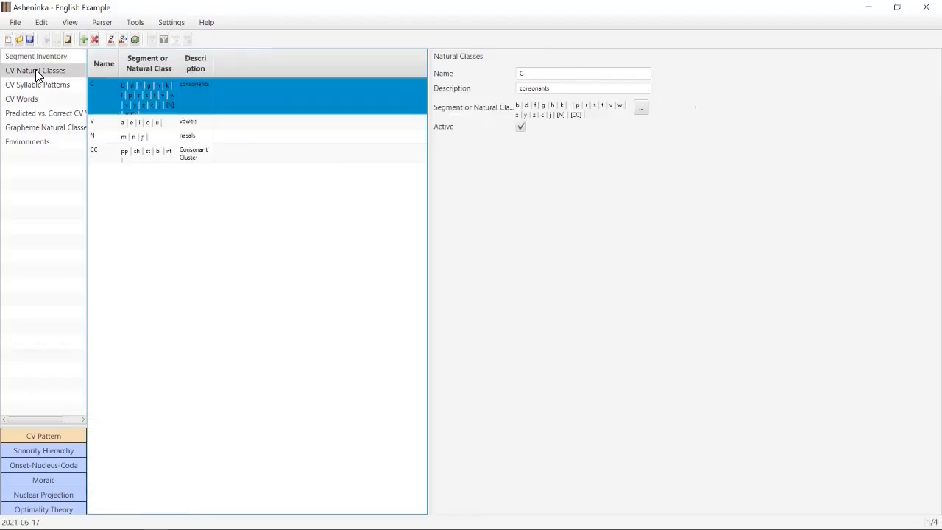
pyautogui.click(194, 154)
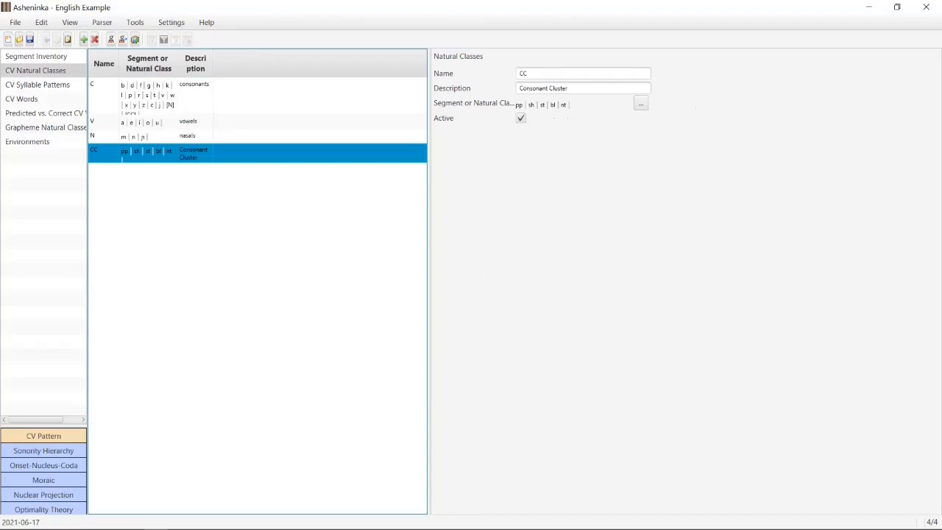
pyautogui.click(641, 104)
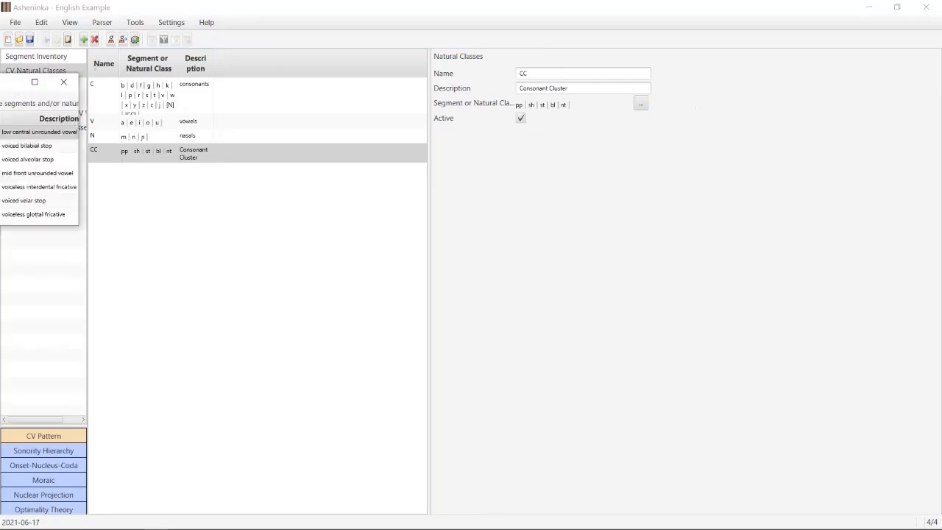
pyautogui.moveTo(313, 135); pyautogui.dragTo(320, 175)
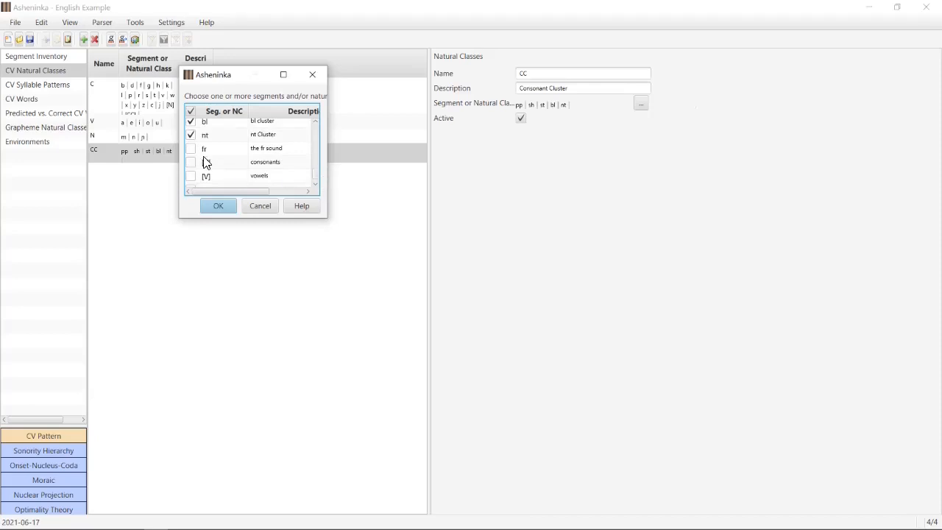
pyautogui.click(212, 205)
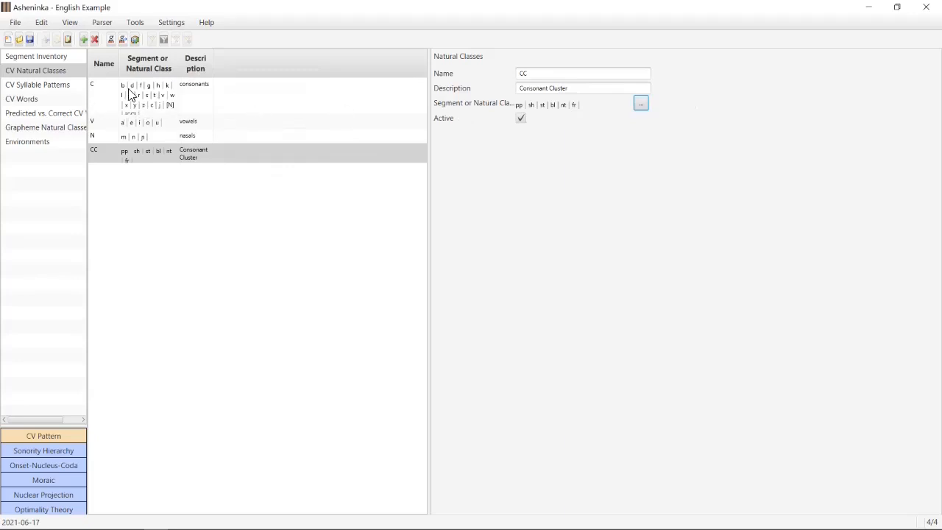
# - Parse all words in the CV word list again with the updated consonant cluster class
pyautogui.click(27, 103)
pyautogui.click(113, 24)
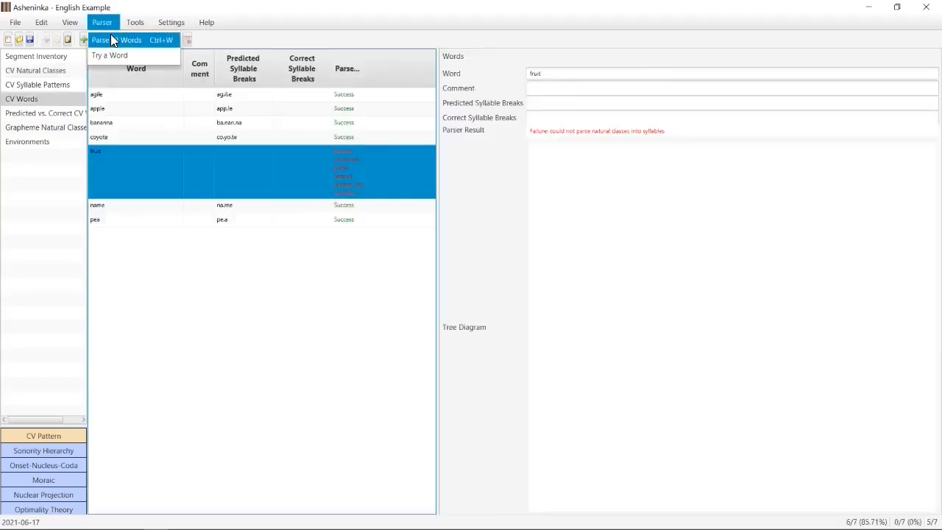
pyautogui.click(112, 37)
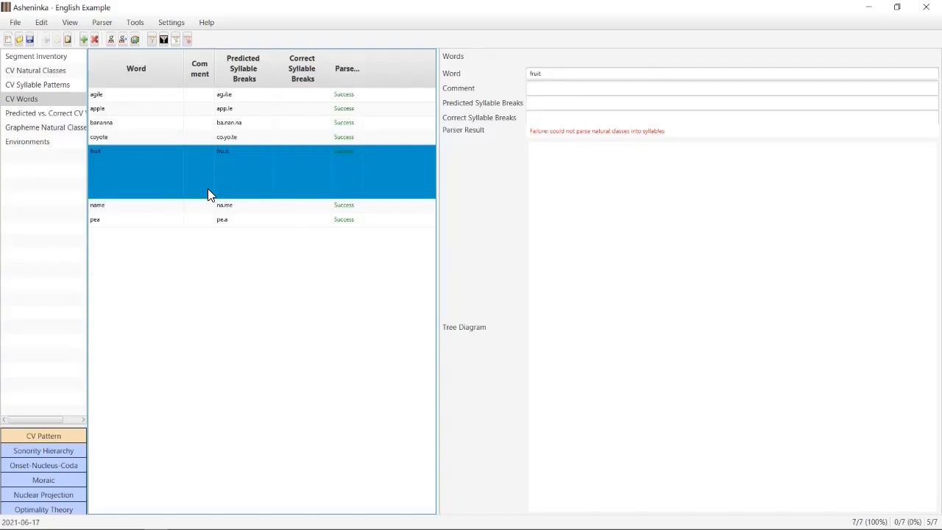
# - Open the project file Thai.ashedata from the My Asheninka folder
pyautogui.click(14, 22)
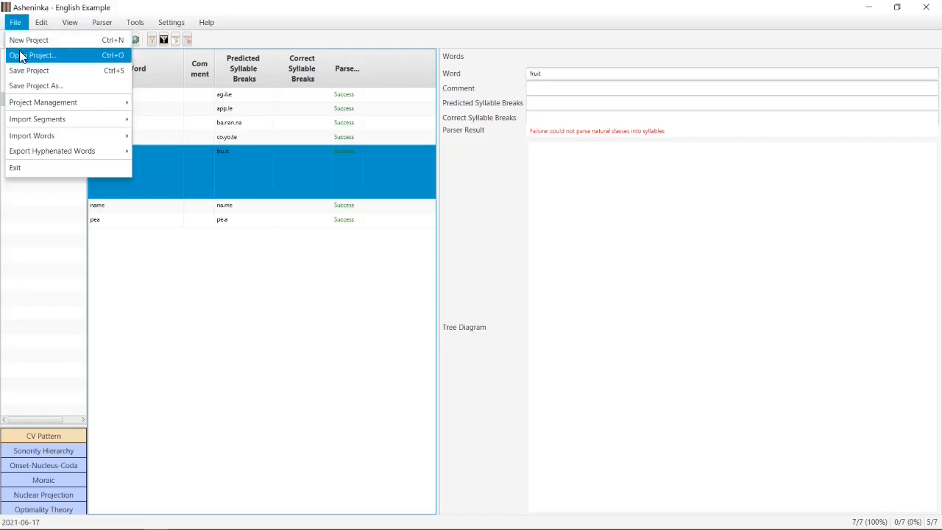
pyautogui.click(21, 56)
pyautogui.click(149, 130)
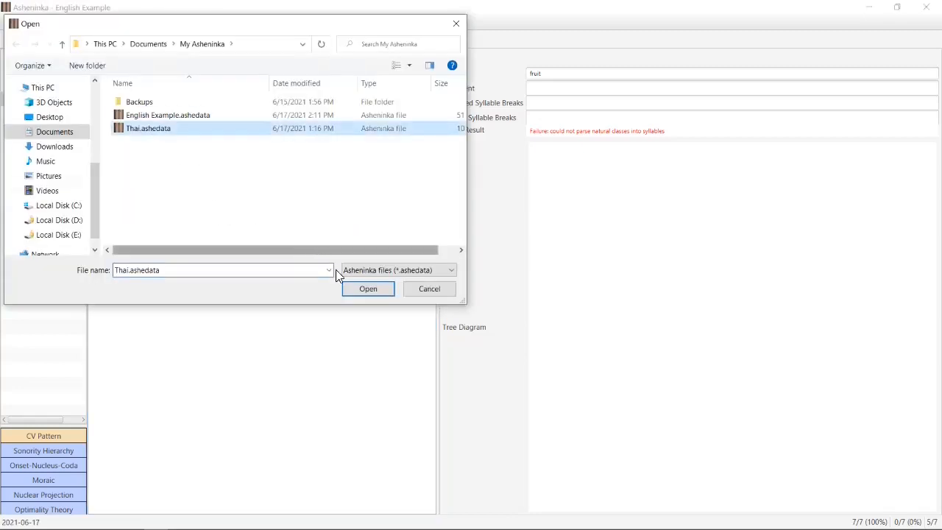
pyautogui.click(367, 288)
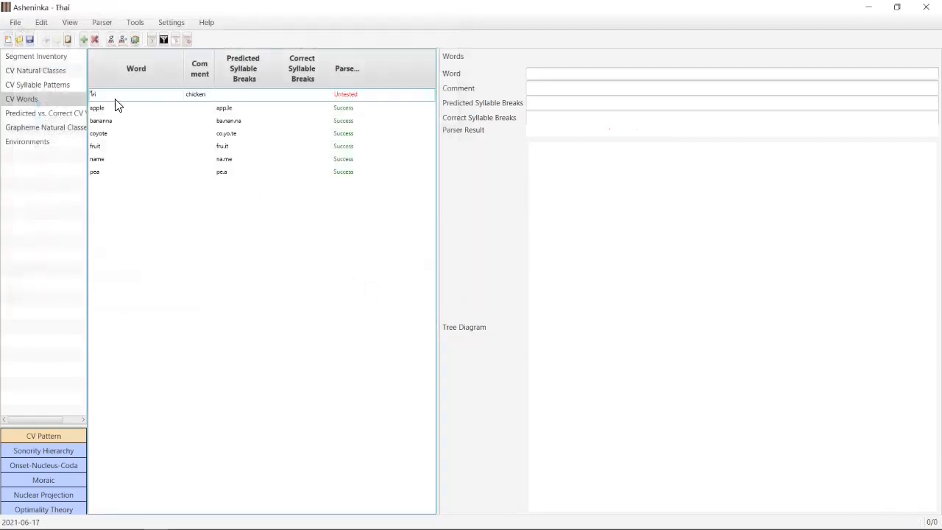